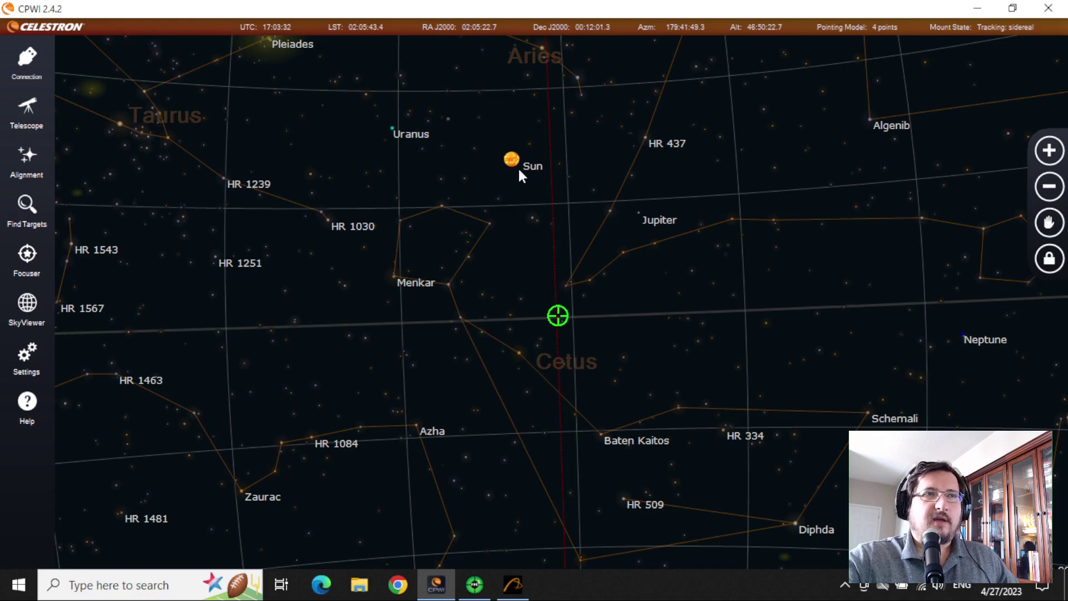
- Slew the telescope to the Sun and view it in APT's live view at 20 ms, gain 120
click(511, 161)
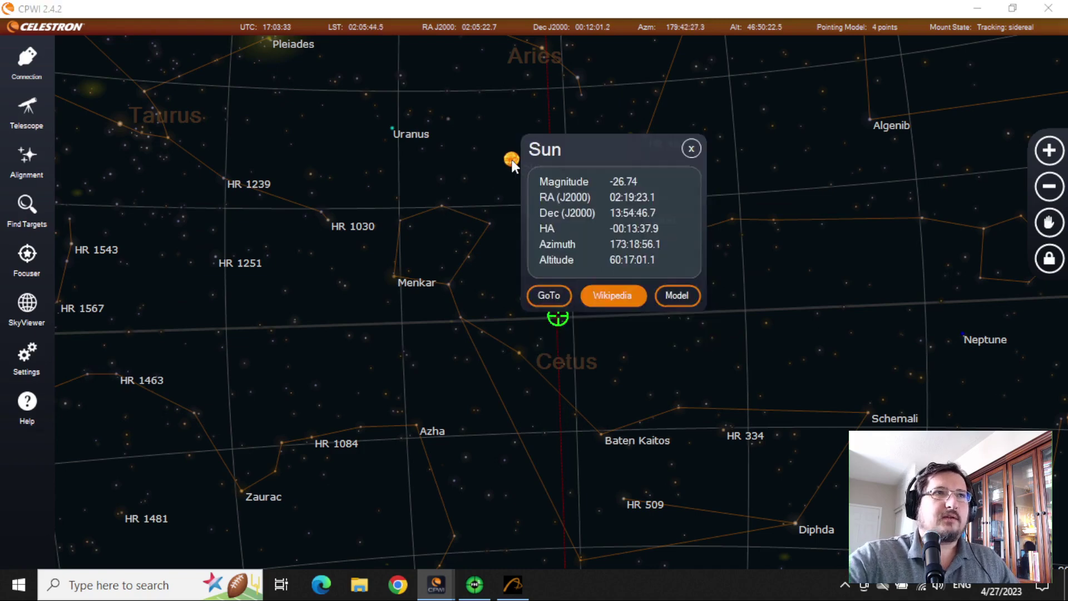
click(551, 296)
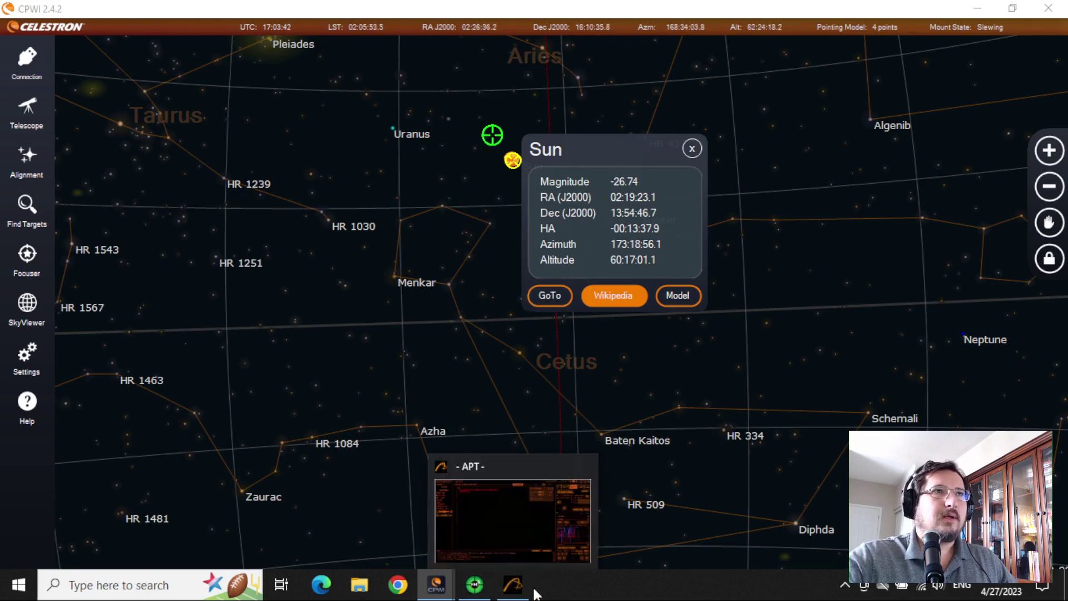
mouse_move(516, 588)
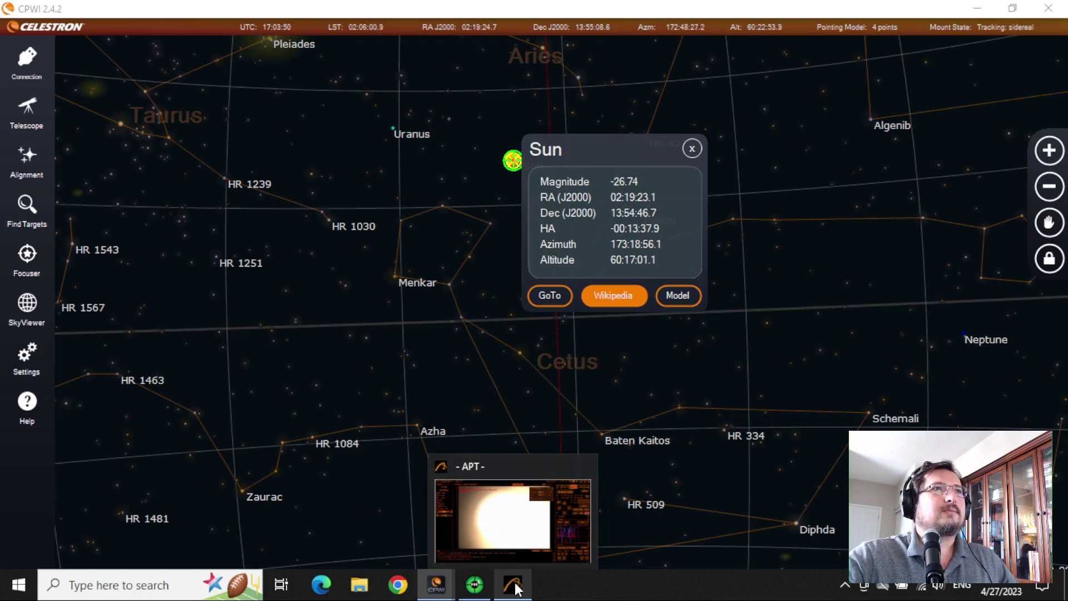
click(513, 585)
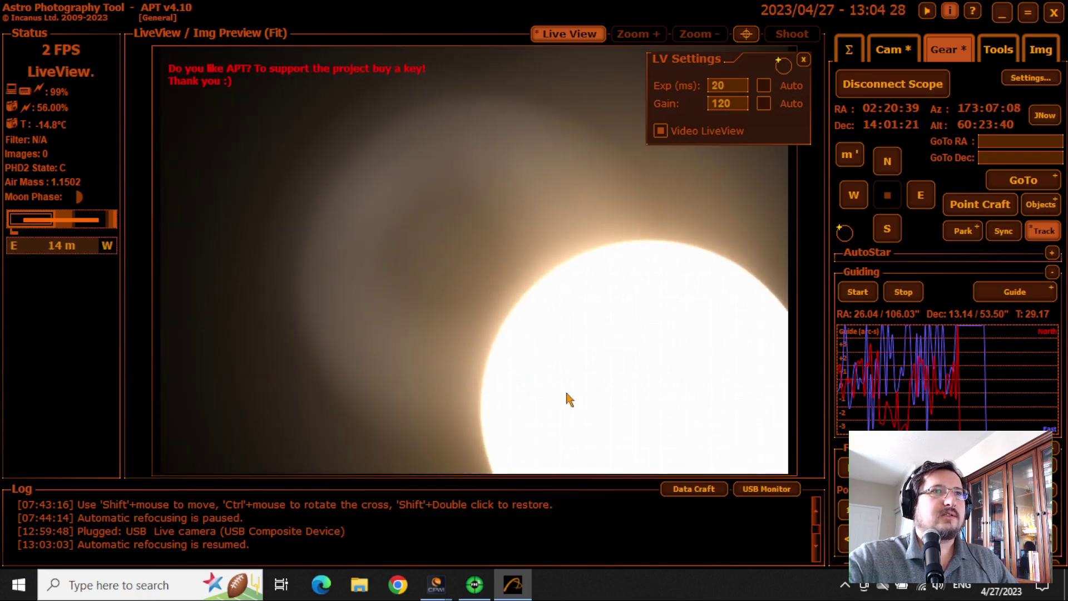
- Open CPWI's telescope Slew Controls, then return to APT's live view
mouse_move(436, 584)
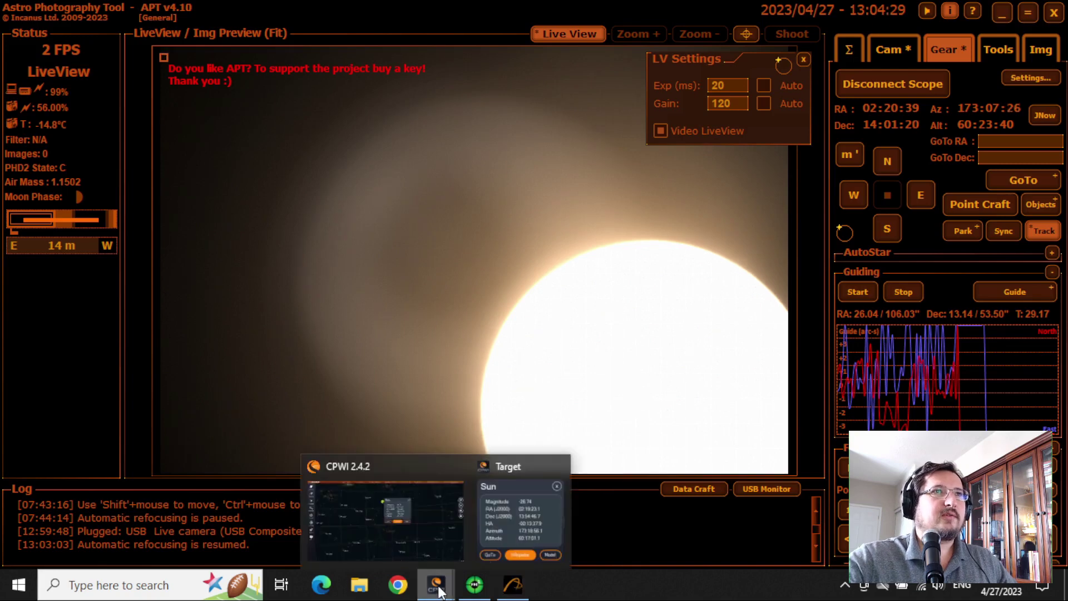
click(408, 527)
click(30, 104)
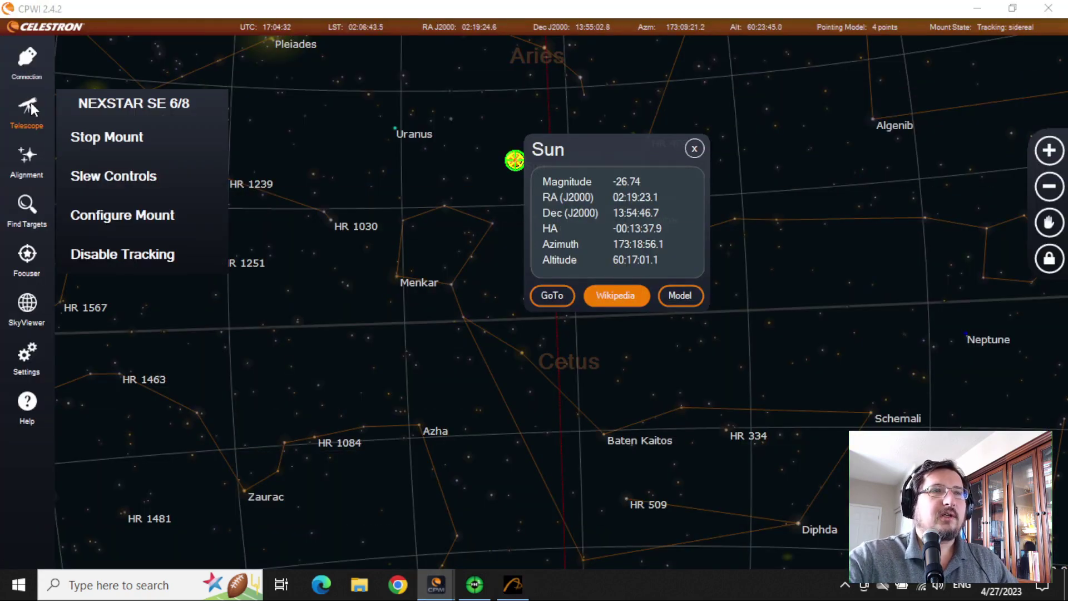
click(25, 68)
click(33, 106)
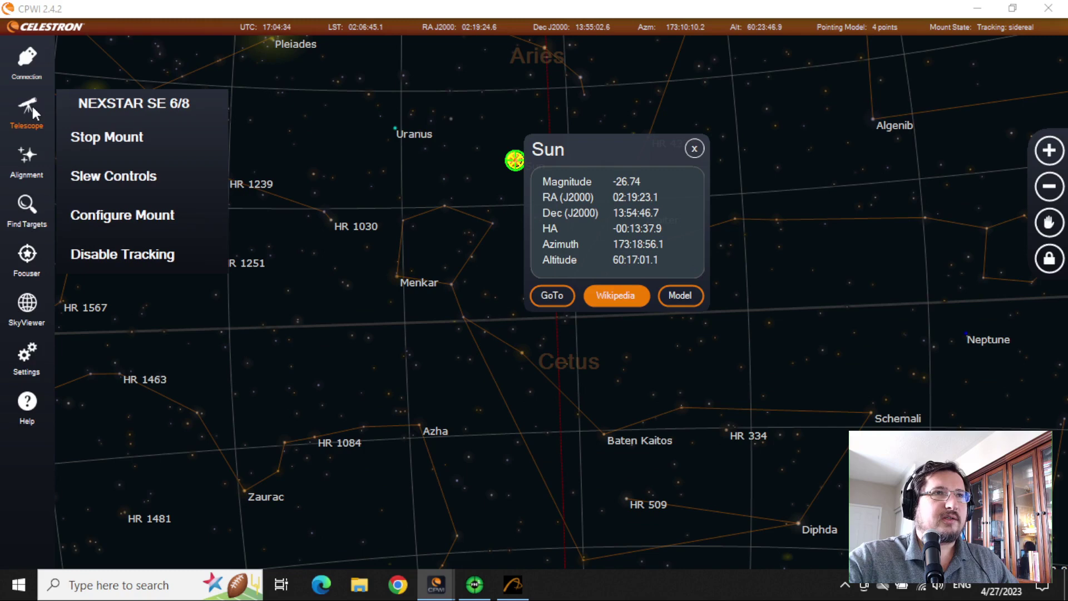
click(111, 176)
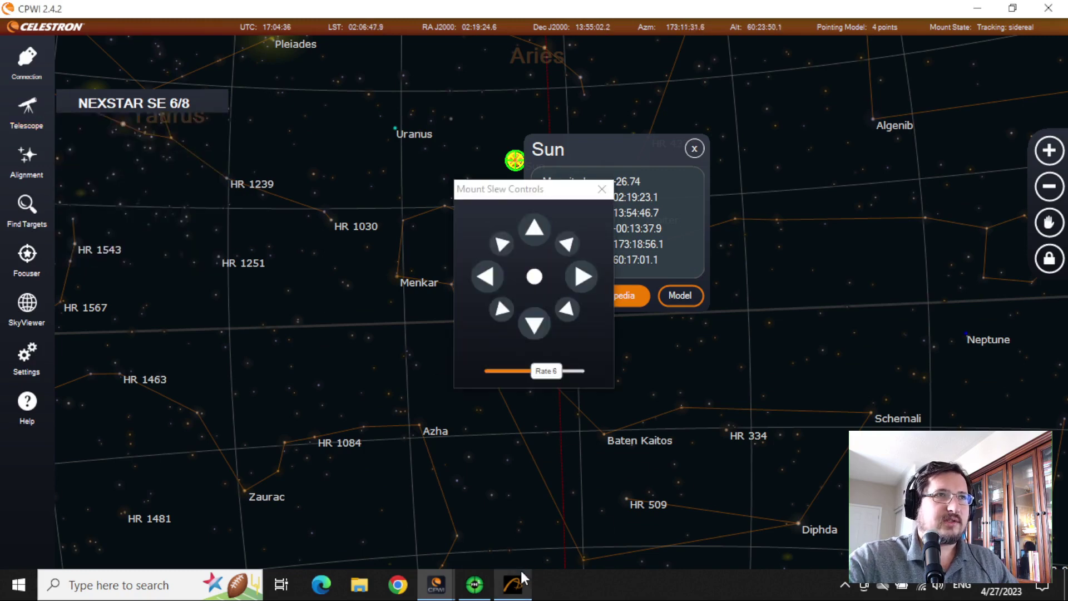
mouse_move(515, 569)
click(515, 545)
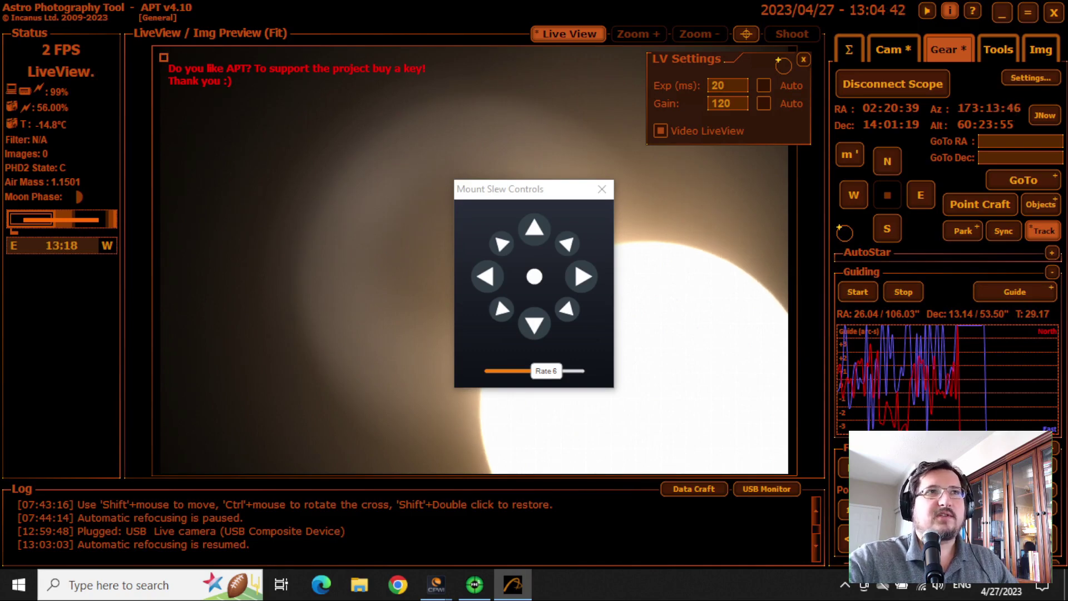
- Set the slew rate to 4 and nudge the mount south until the solar disc is centred
drag(528, 189, 835, 233)
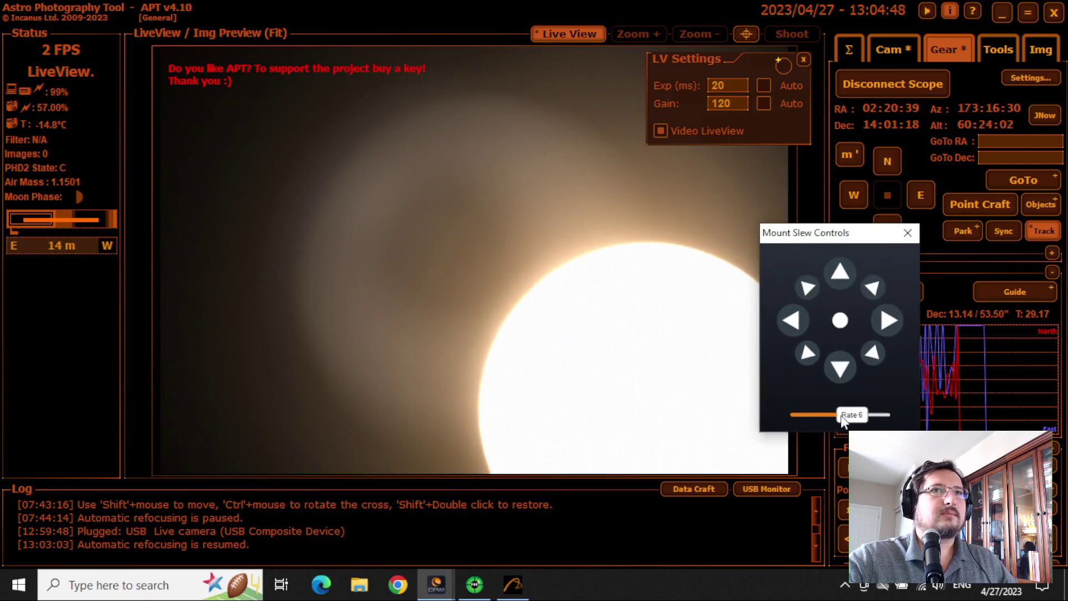
drag(846, 421, 822, 421)
click(840, 369)
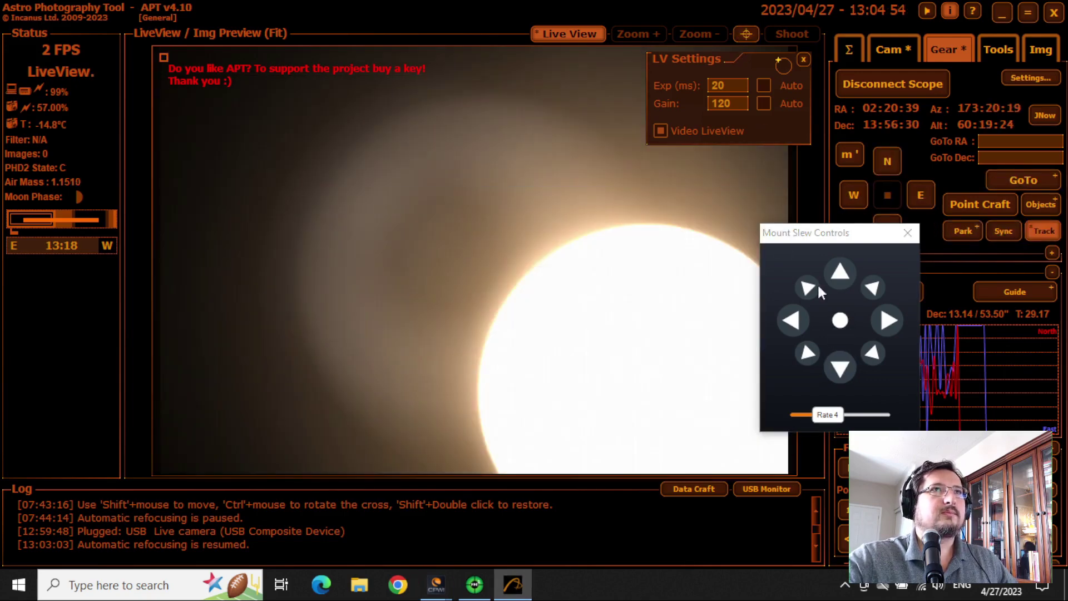
click(840, 368)
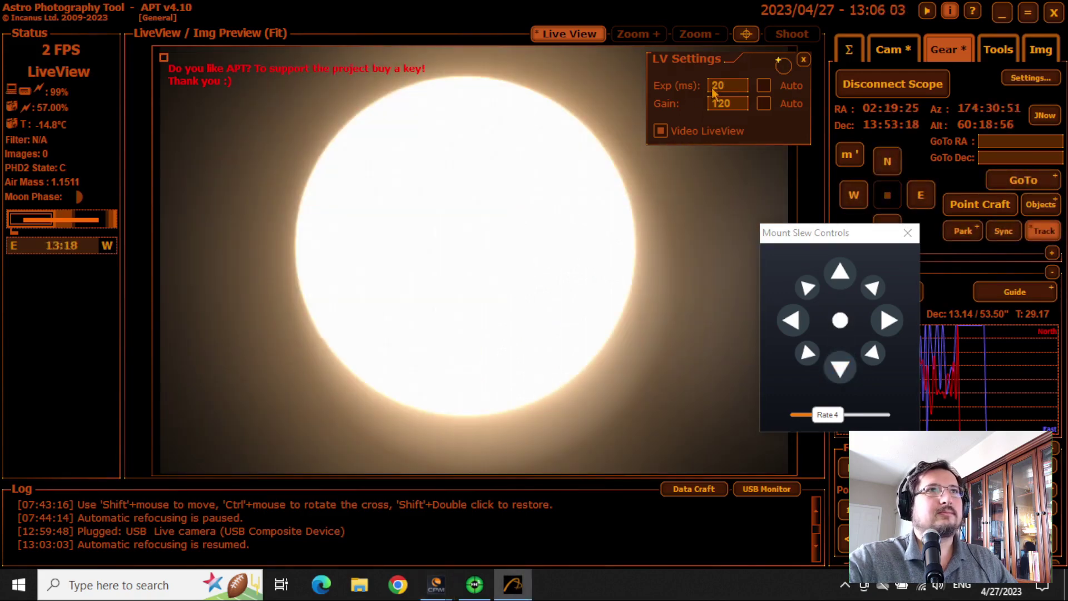
- Cut the live-view exposure from 20 ms to 1 ms so sunspots become visible
double_click(717, 86)
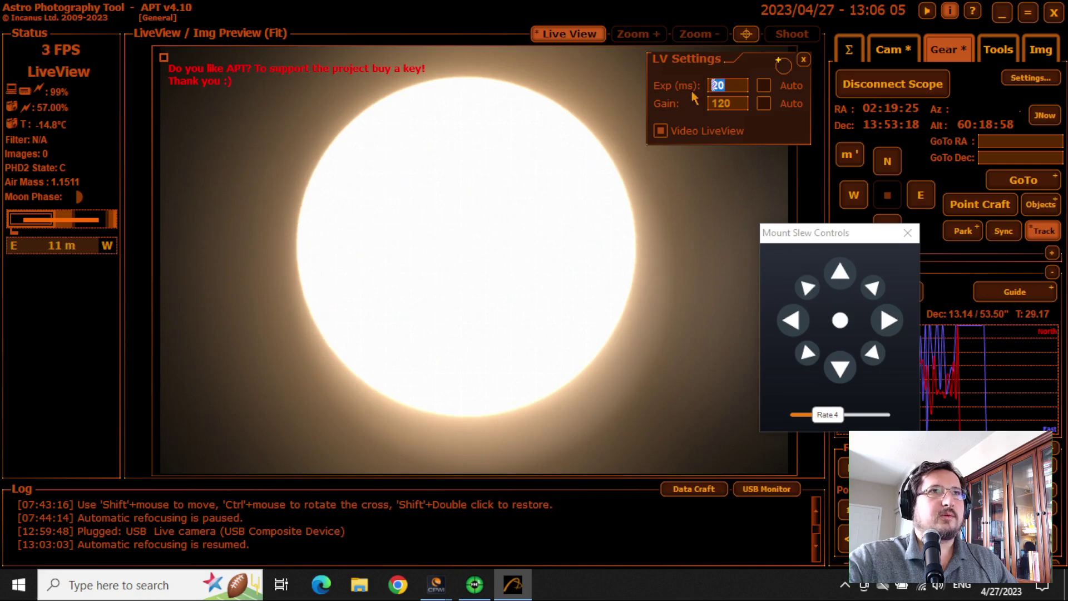
text(10)
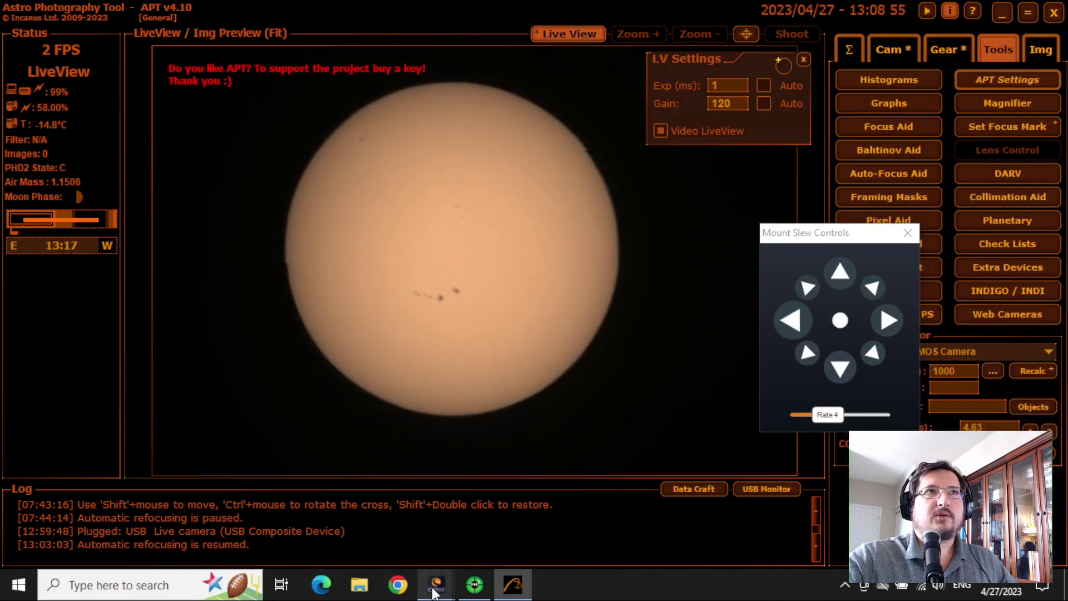
mouse_move(434, 591)
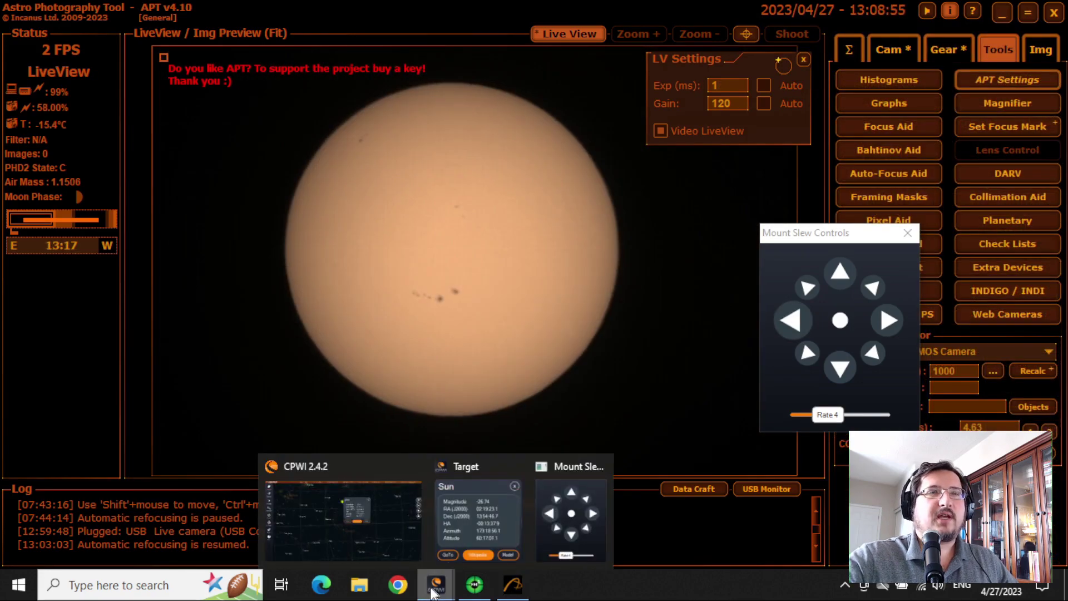
click(334, 534)
- Open CPWI's Focuser Control Panel and return to APT's focusing aid and magnifier
click(26, 256)
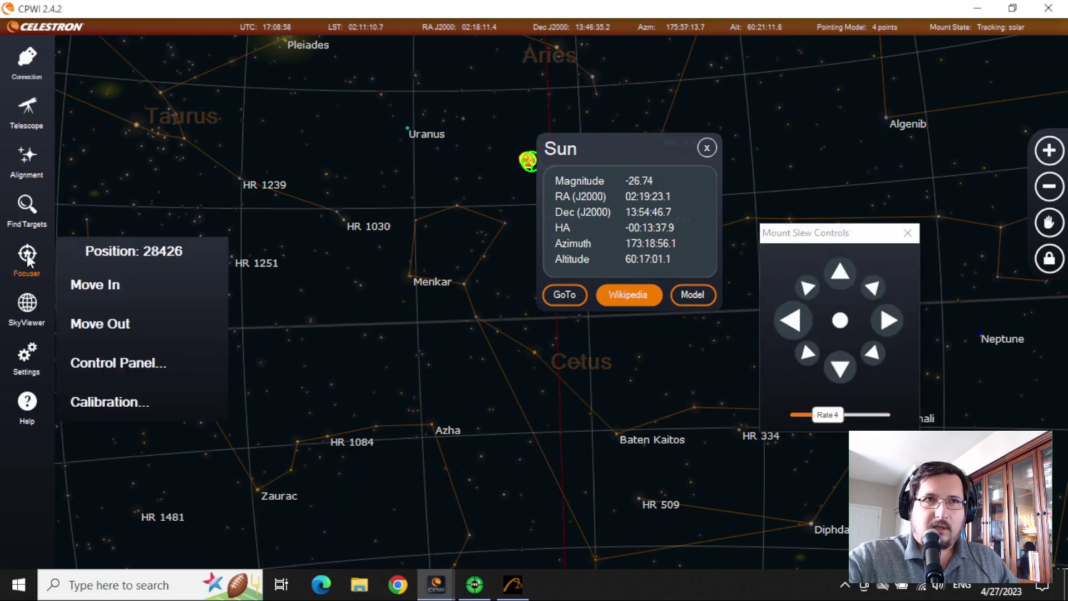
click(128, 364)
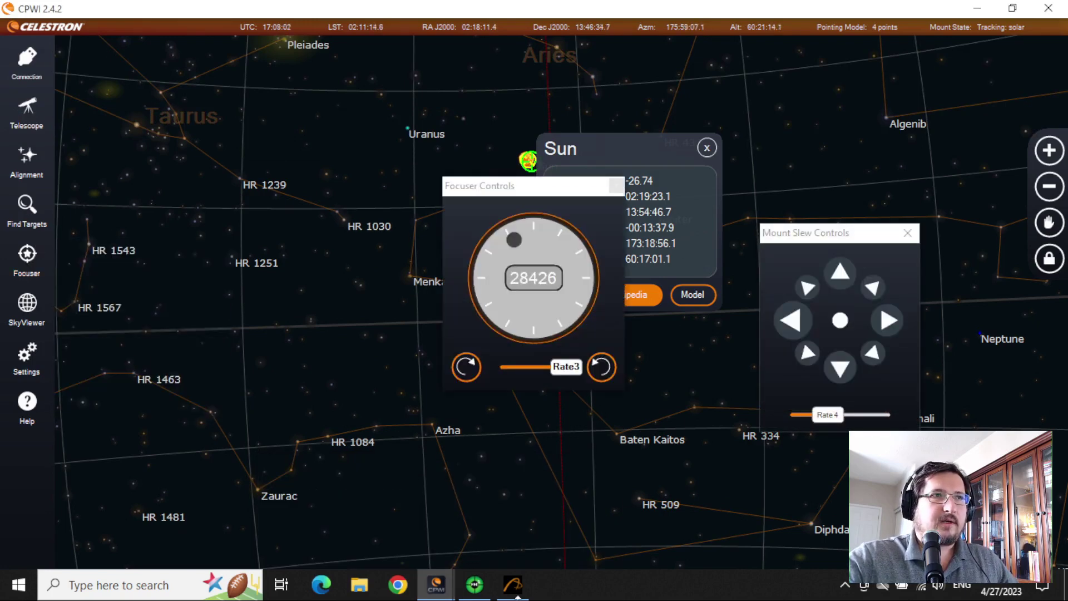
click(512, 585)
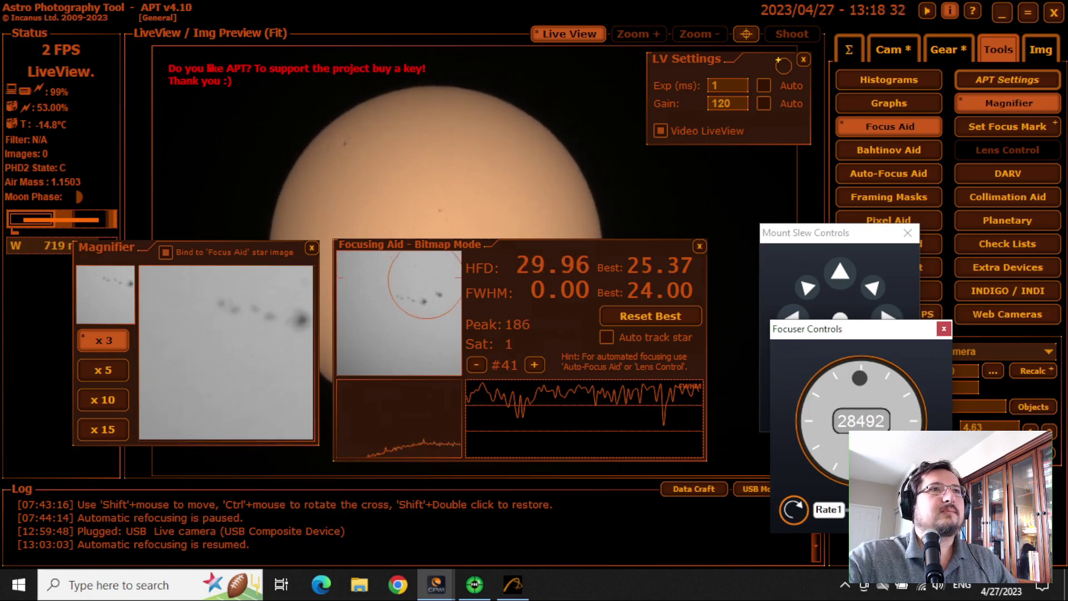
- Step the focuser to sharpen the sunspots, then set the focuser position to 28482
drag(542, 308, 567, 292)
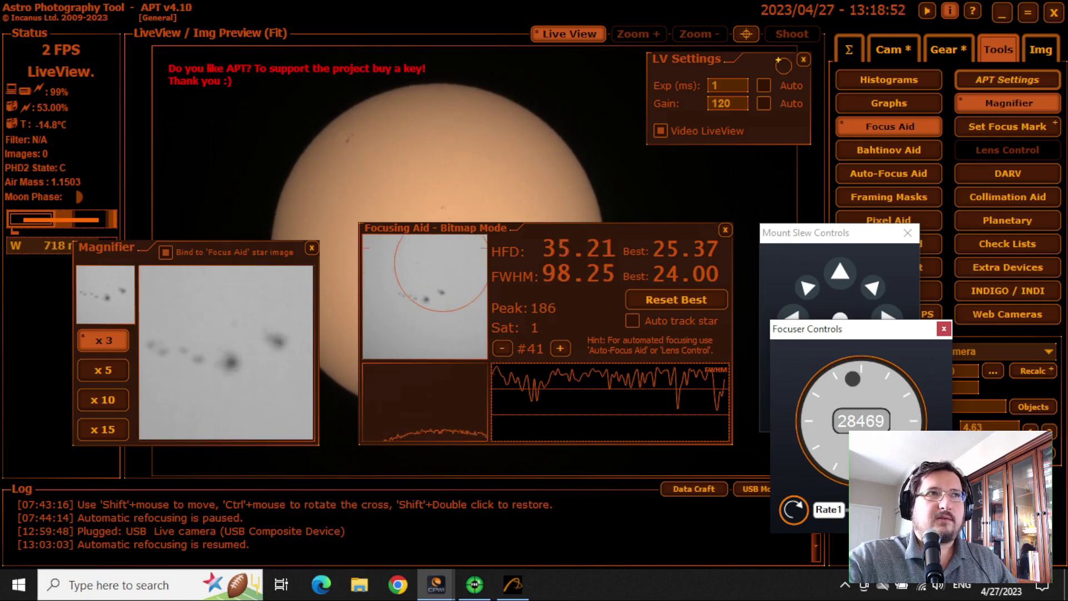
click(795, 509)
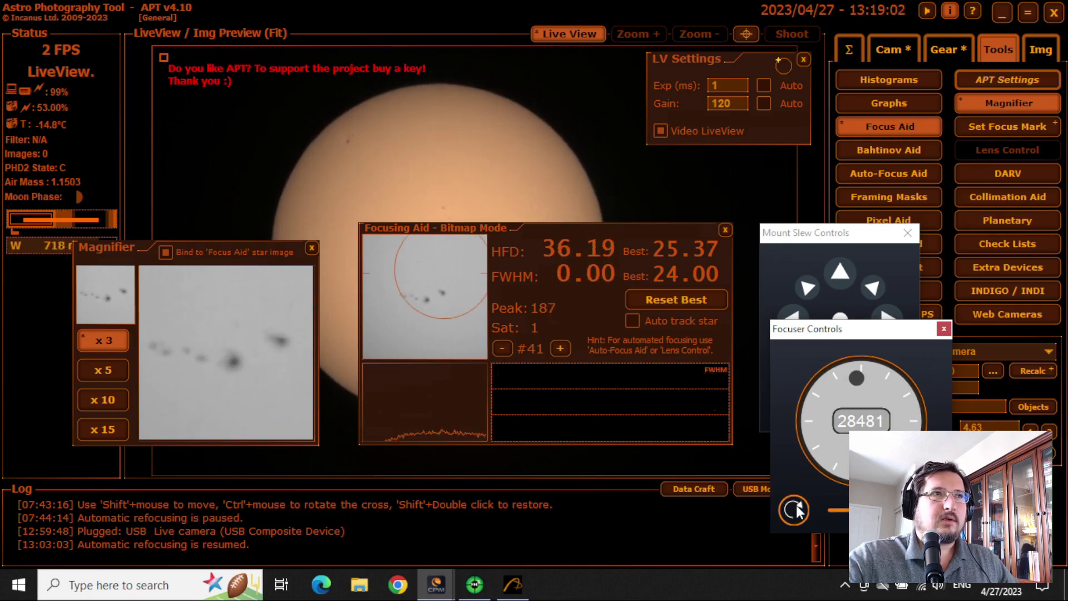
click(794, 508)
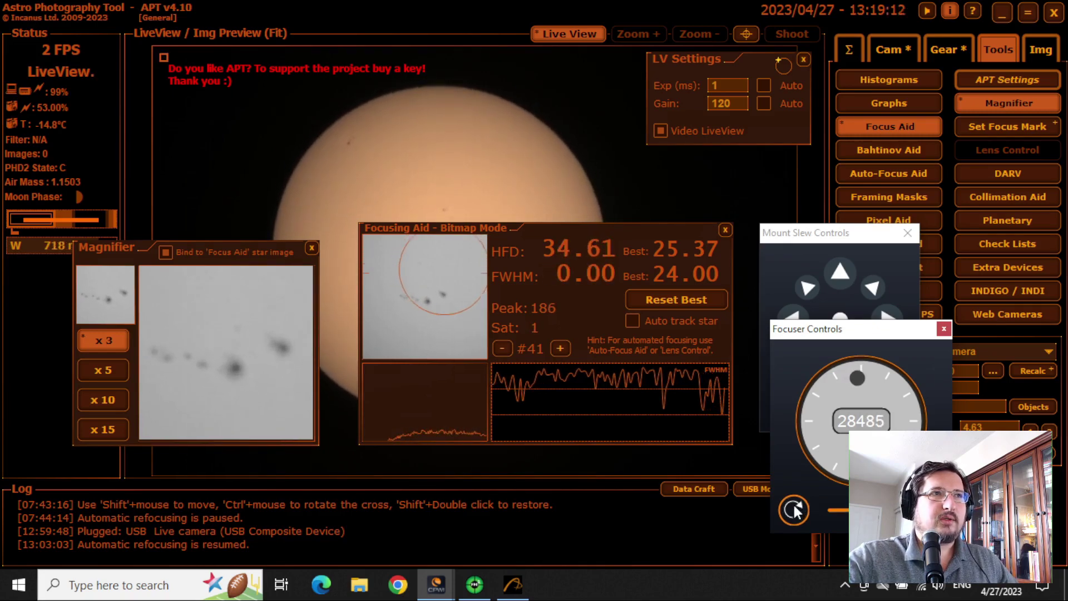
click(793, 508)
click(793, 508)
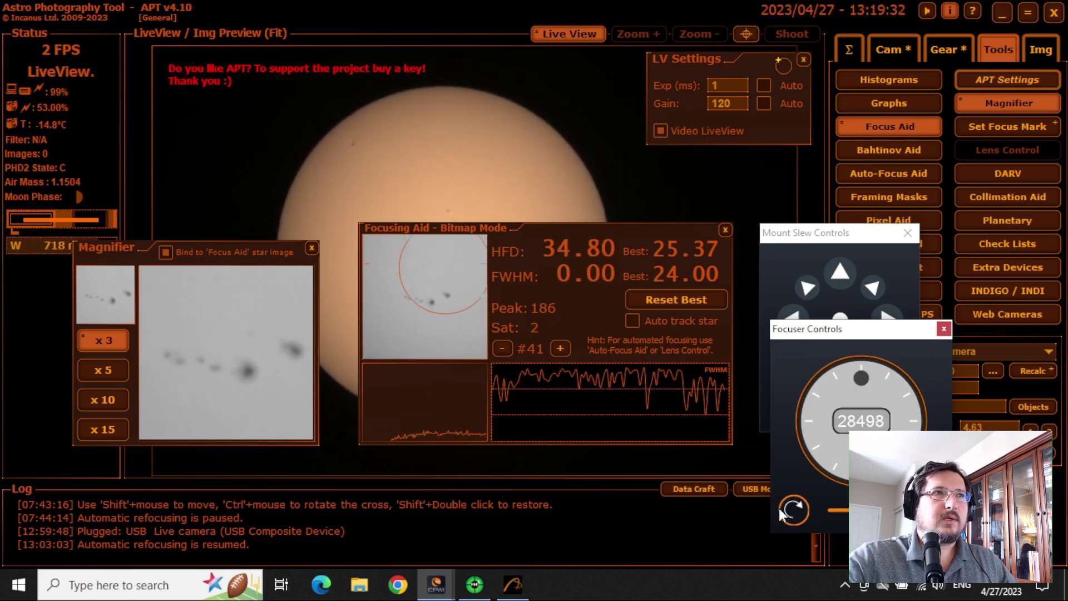
drag(885, 421, 878, 418)
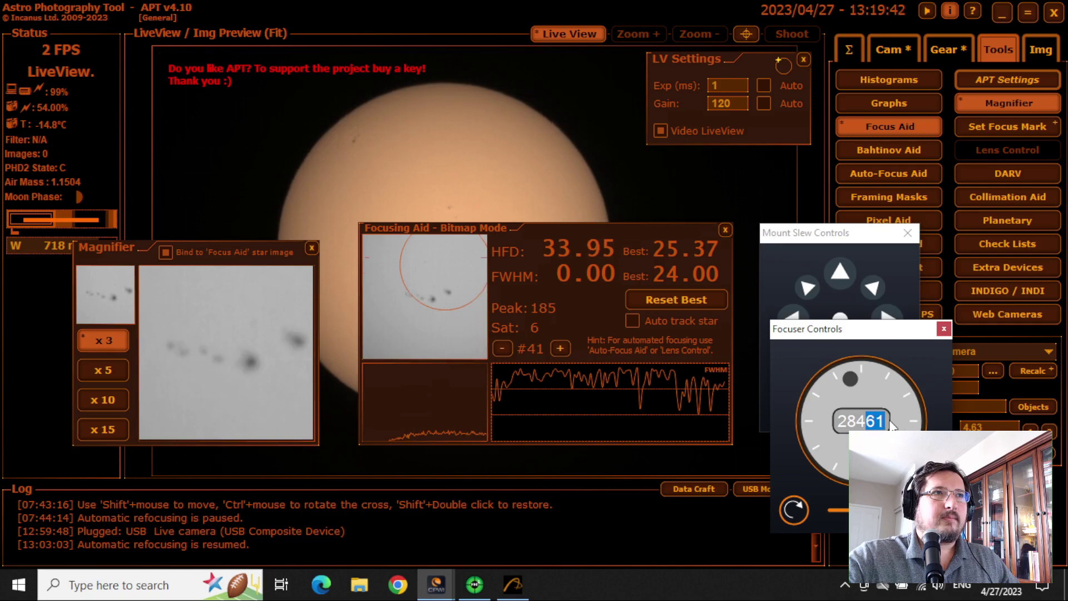
text(8205)
key(Return)
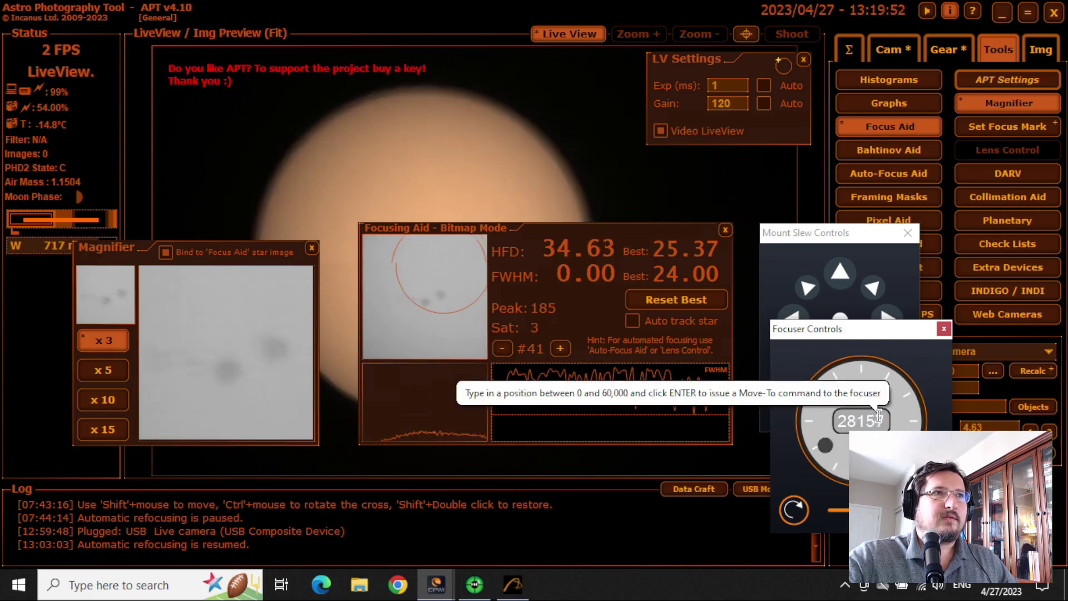
- Close the focusing aid and move the mount slewing panel off the solar disc
drag(557, 246, 713, 173)
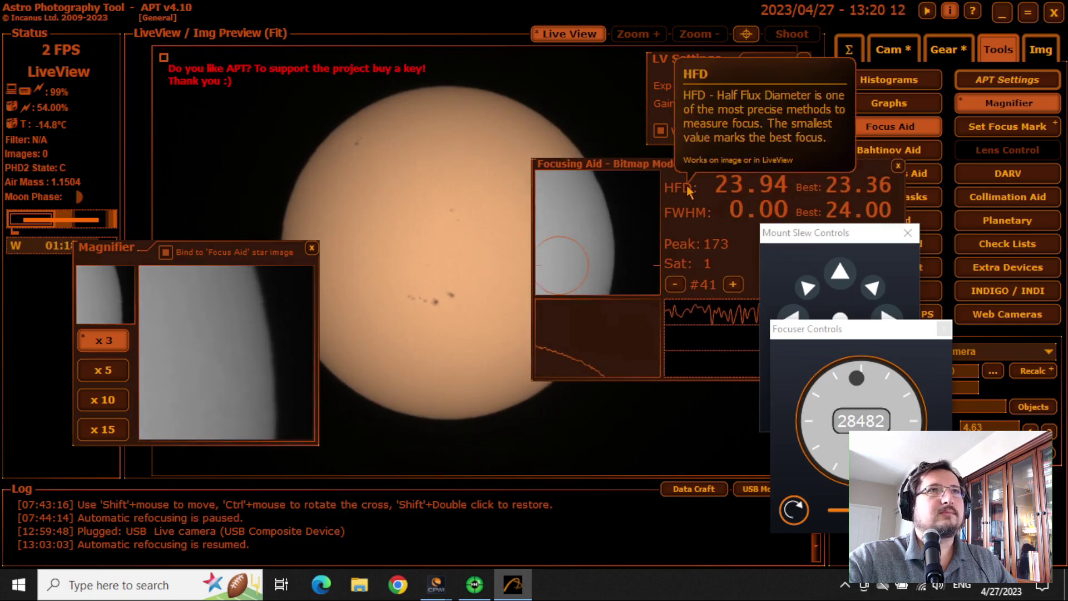
click(879, 158)
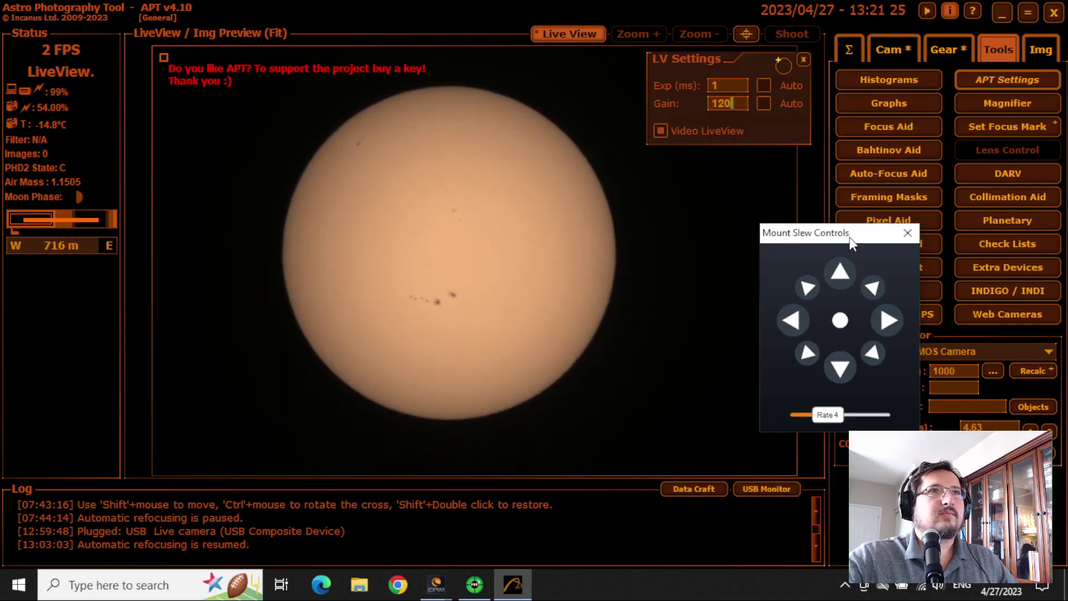
drag(828, 243, 86, 355)
- Select the Solar 1 - 500 Exposure plan (0.001 s, gain 120) and open it in Plans Editor
click(896, 50)
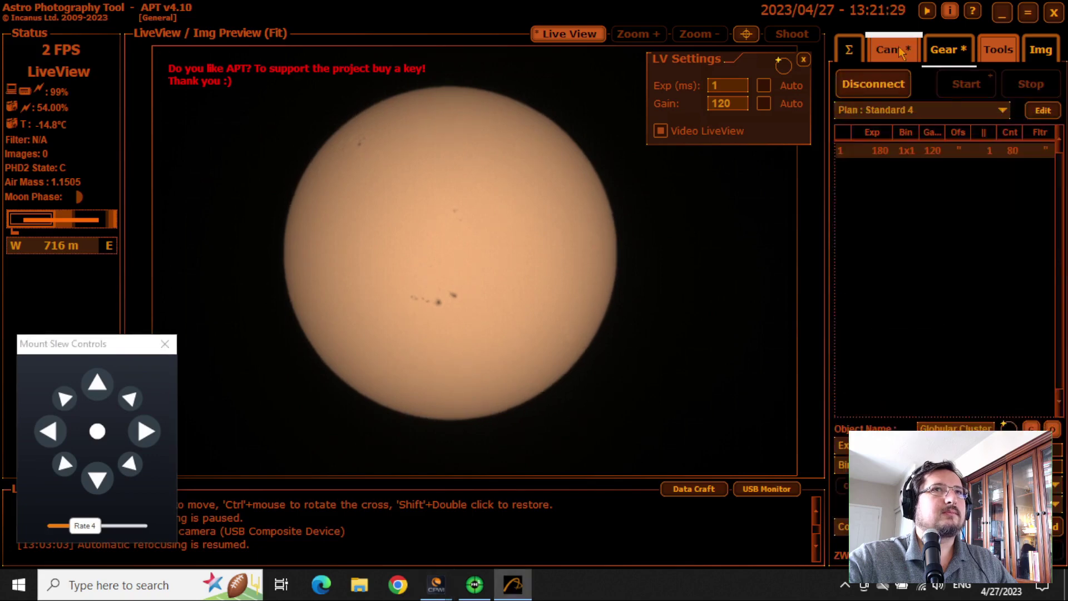
click(951, 112)
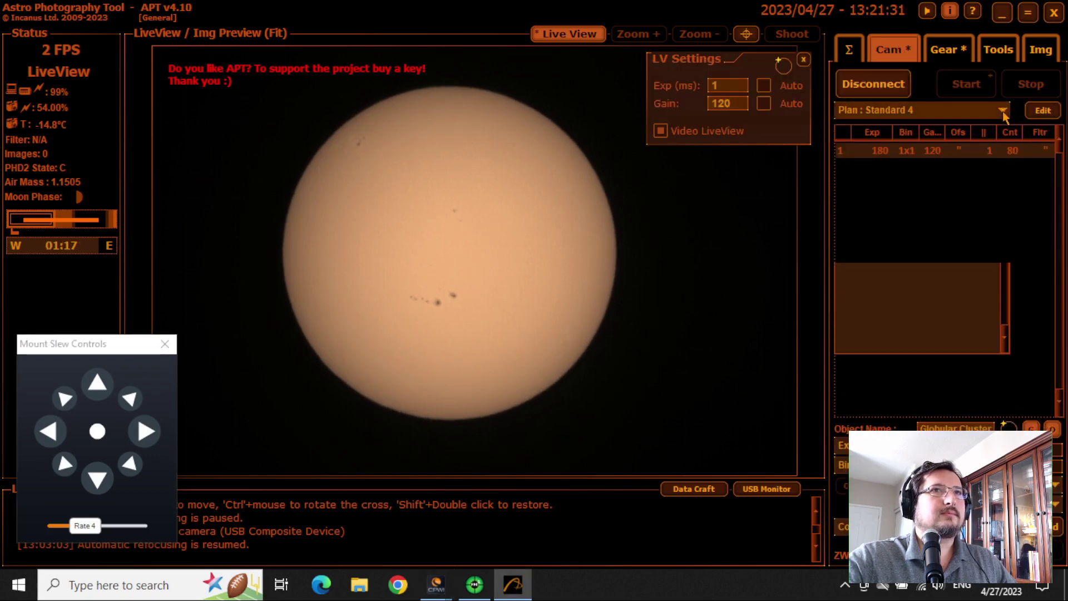
click(918, 136)
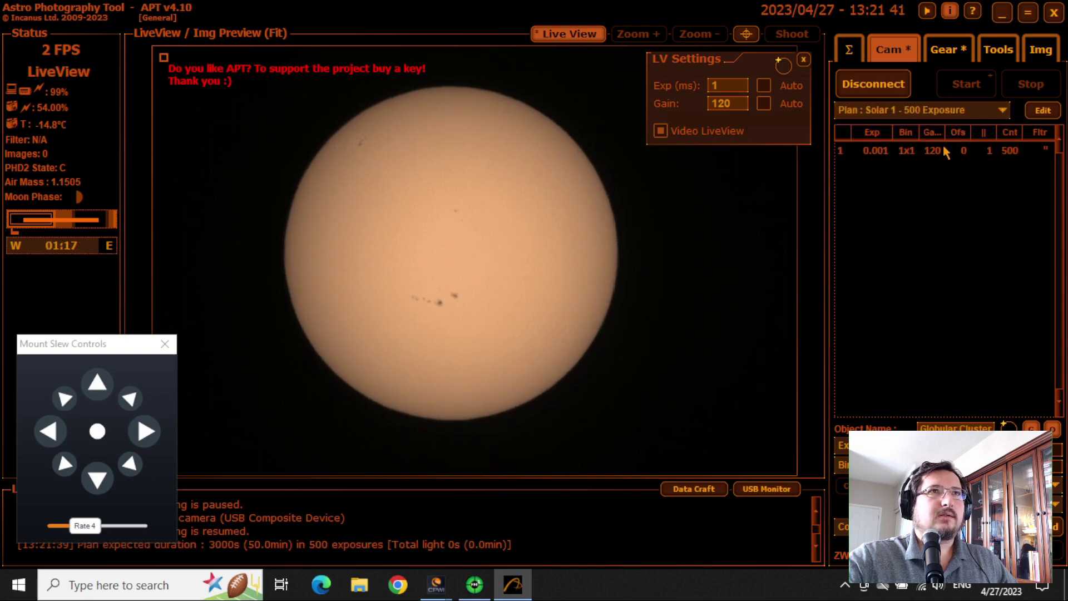
click(1043, 111)
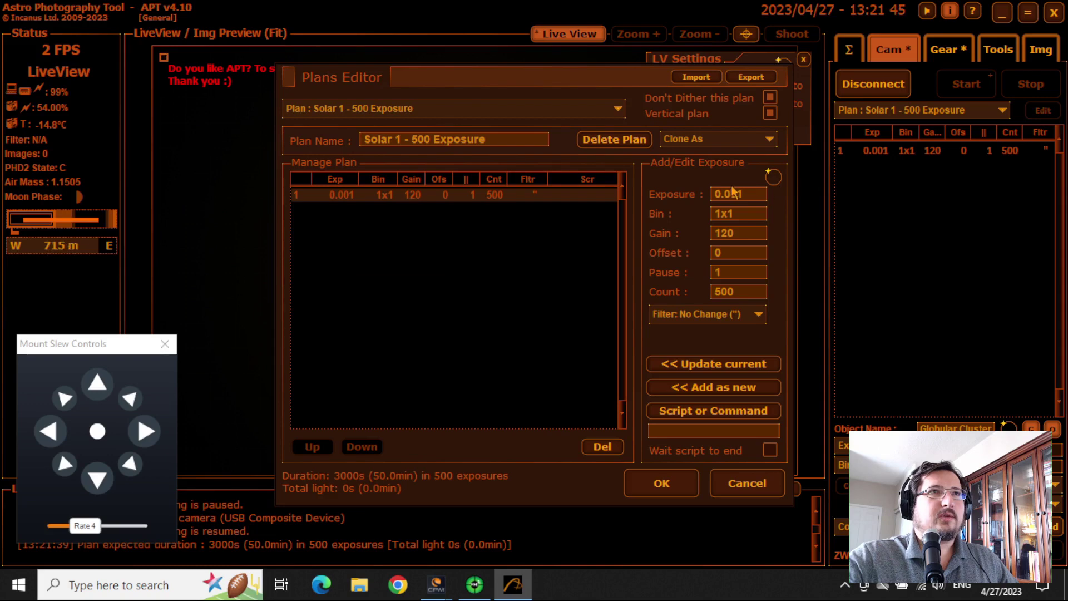
- Set the plan count to 900 frames and save it as 'Solar 1 - 15 min Exposure'
double_click(722, 294)
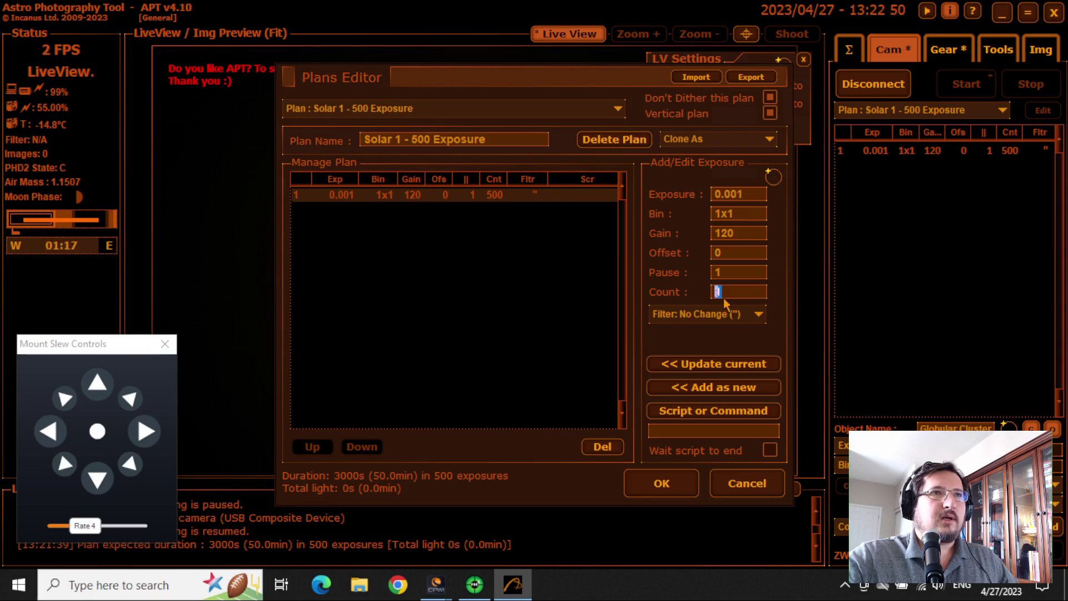
text(900)
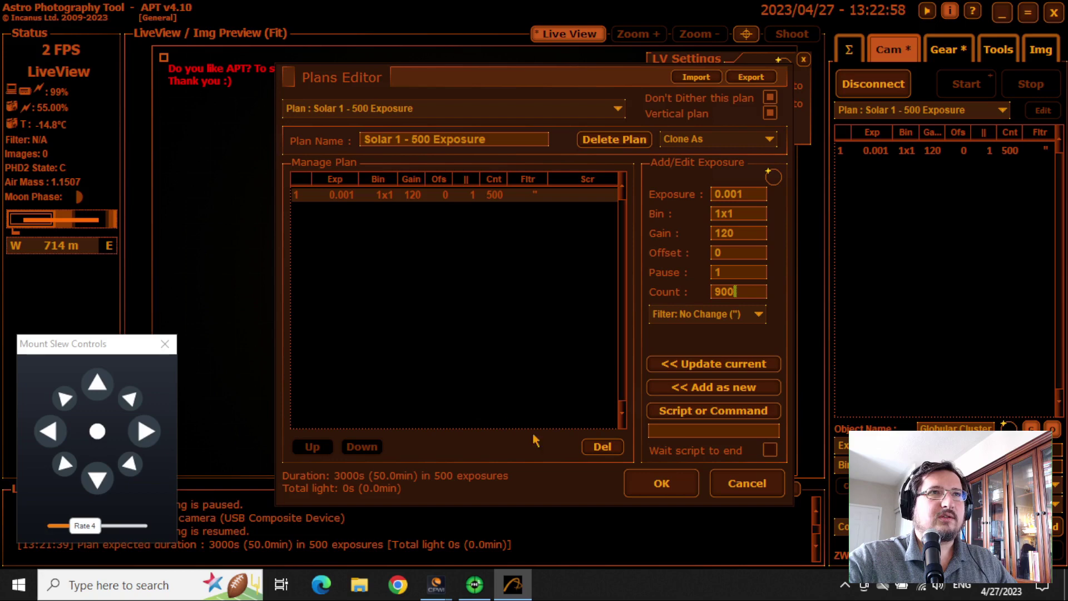
click(713, 365)
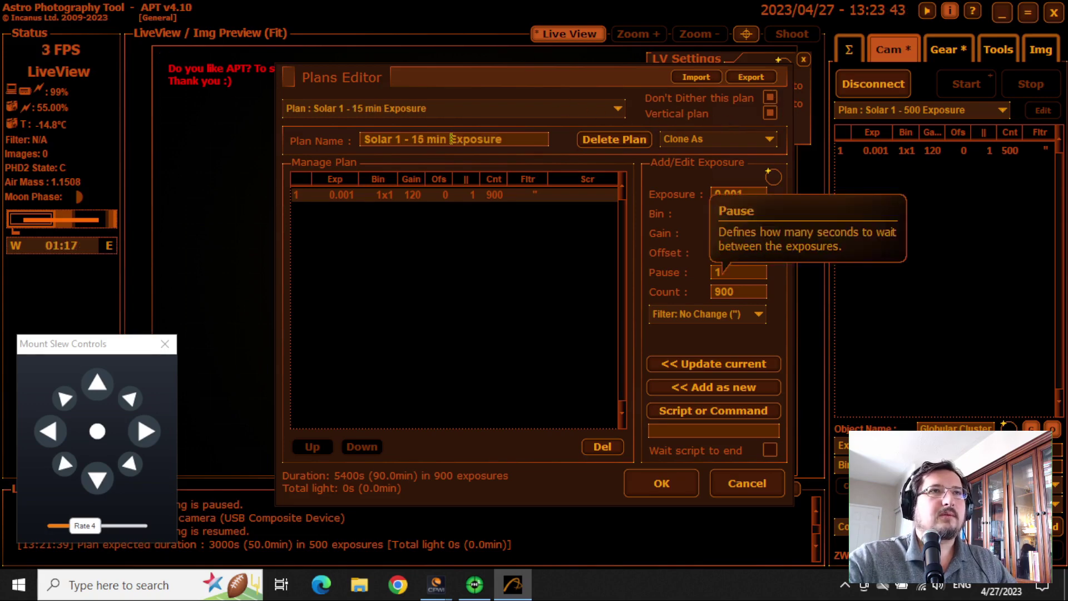
click(662, 484)
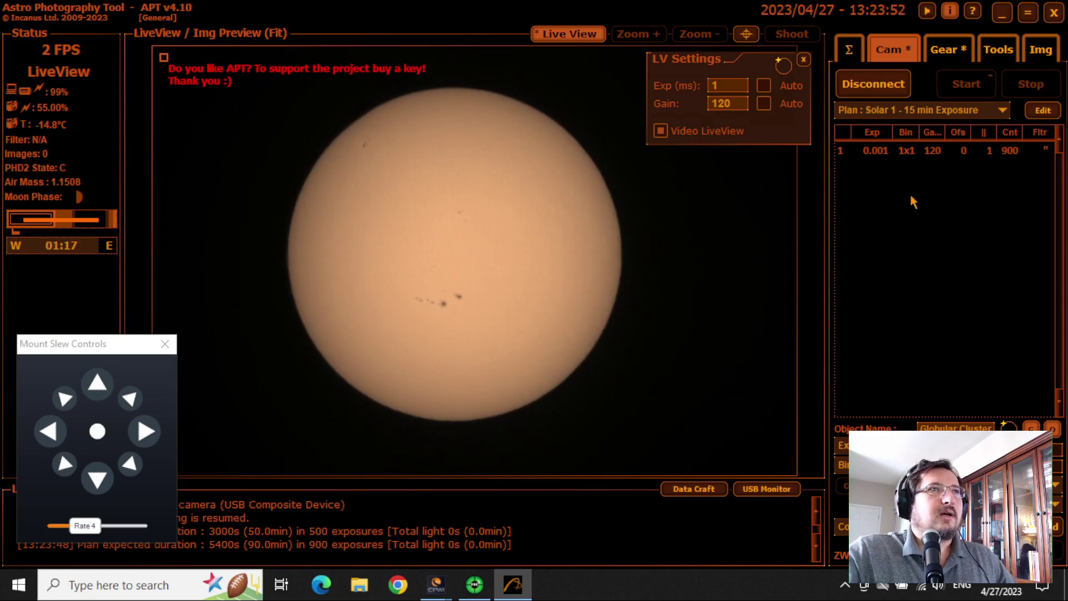
- Turn off live view and start the 900-frame Solar 1 - 15 min Exposure plan
click(584, 37)
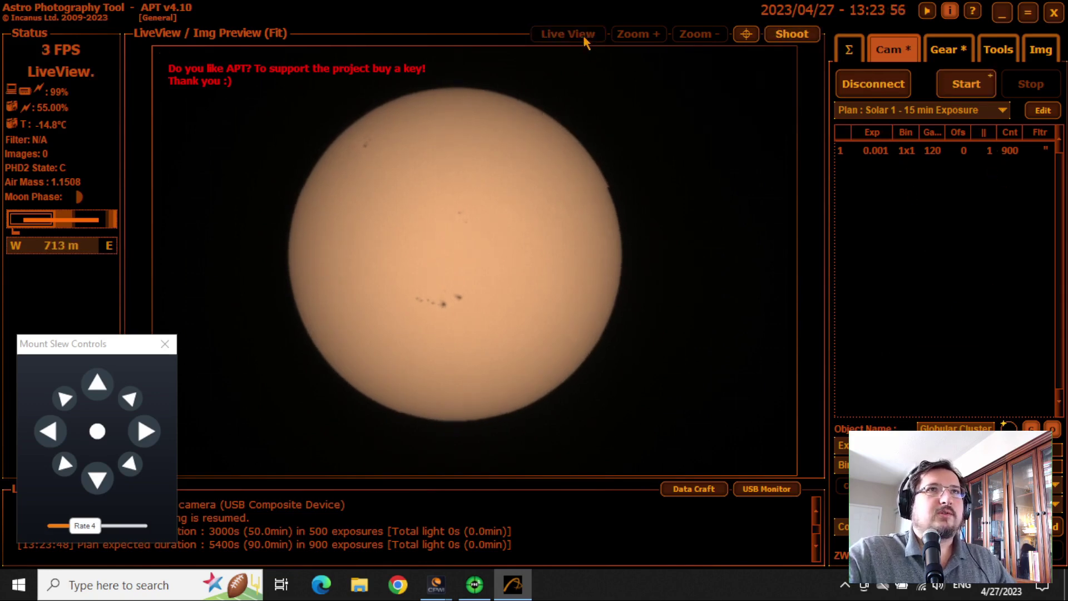
click(965, 89)
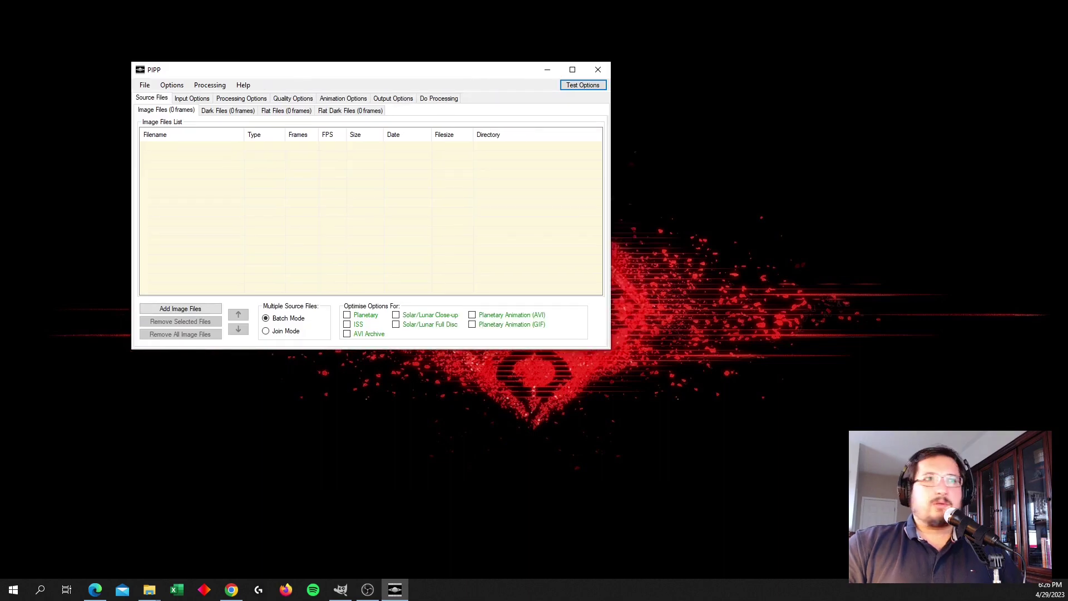
- Add a Sun FIT file from '20230427 - The Sun' to PIPP's source list, accepting join mode
drag(590, 207, 636, 133)
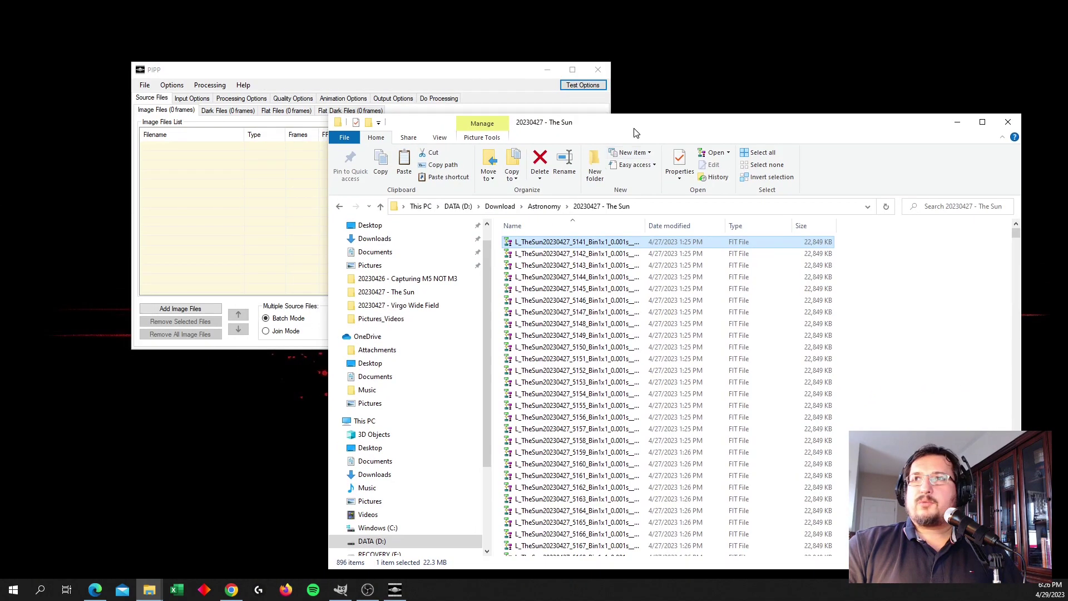
drag(569, 245, 179, 239)
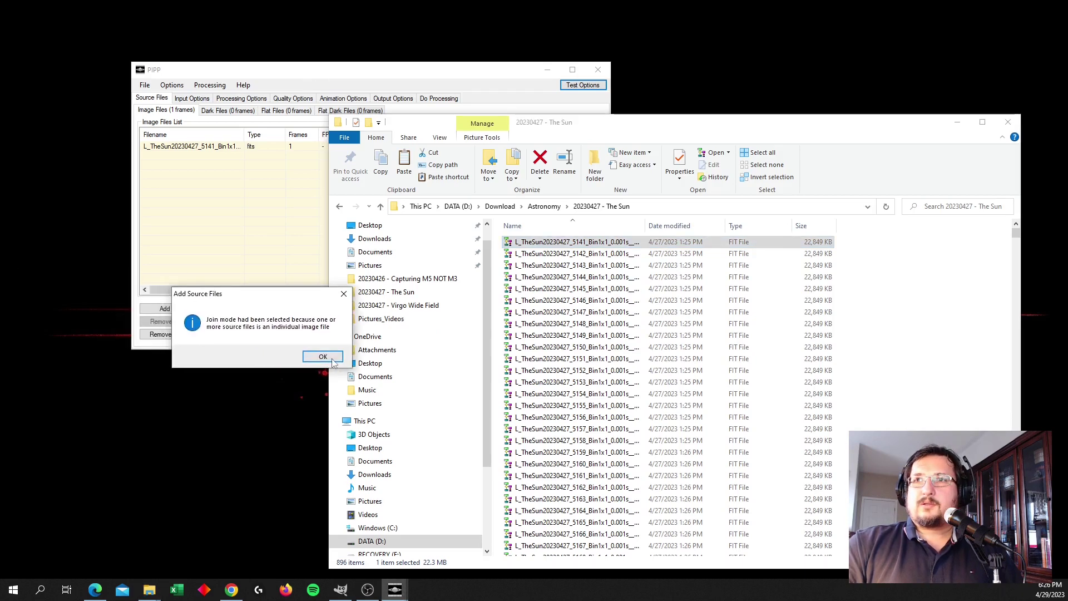
click(289, 356)
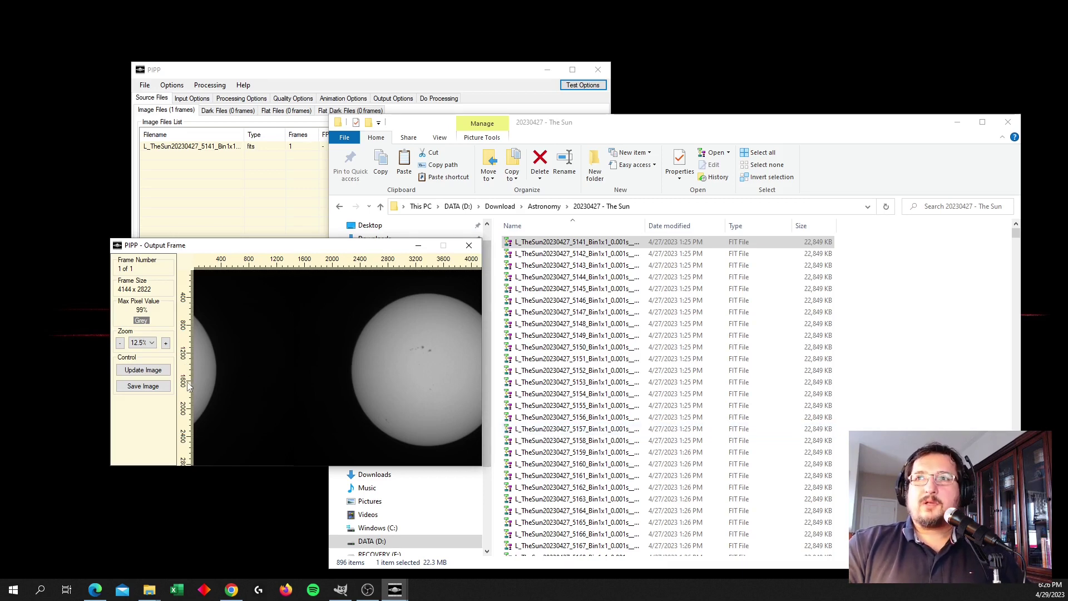
- Move the 4144 x 2822 output frame preview aside and bring PIPP's main window forward
drag(320, 248, 274, 257)
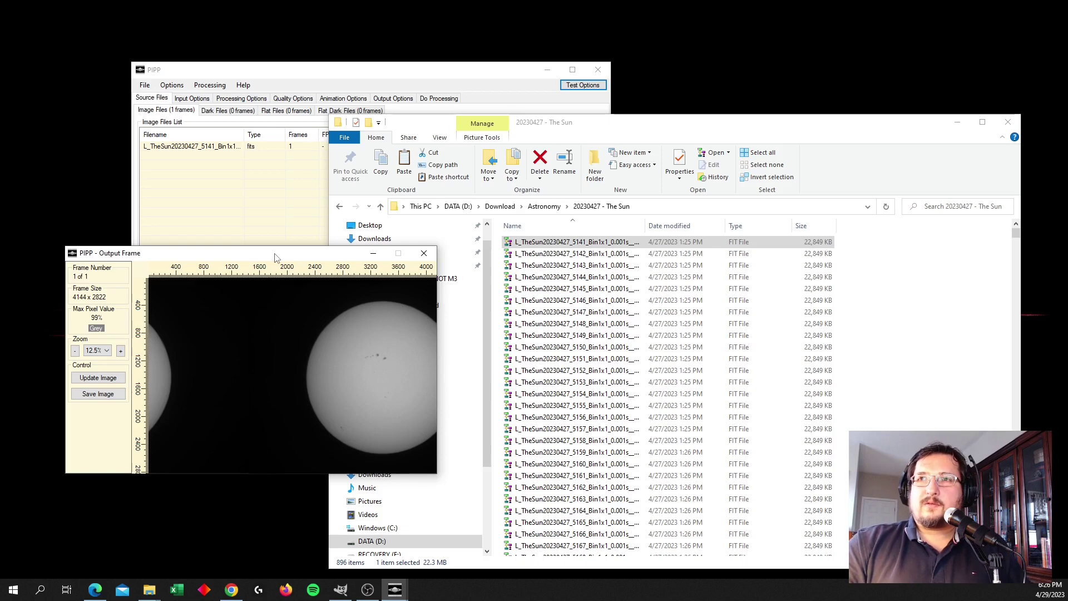
drag(292, 259, 291, 294)
click(448, 78)
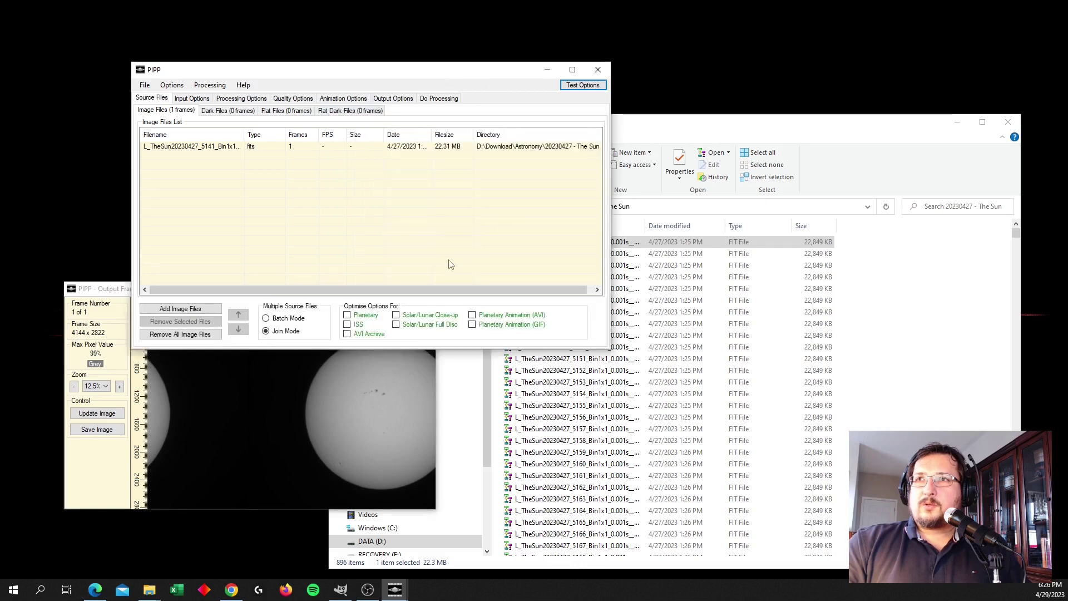